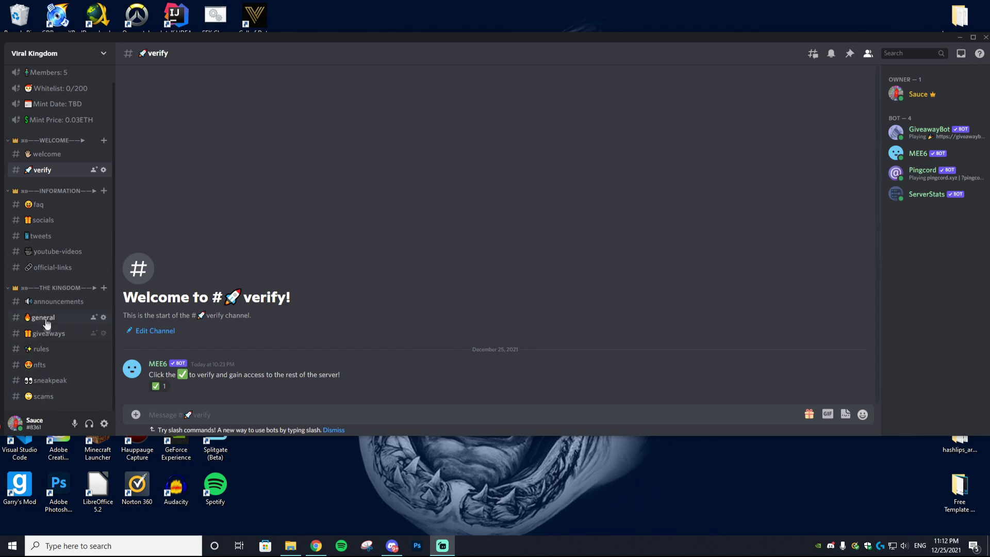
Step: Look over the welcome and verify channels of the Viral Kingdom server
scroll(46, 224, "up", 1)
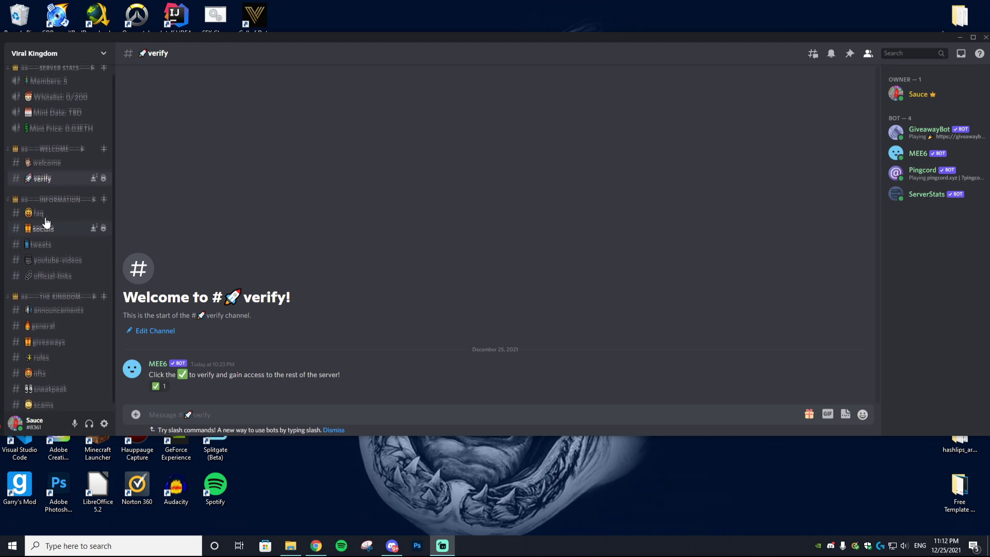
left_click(67, 173)
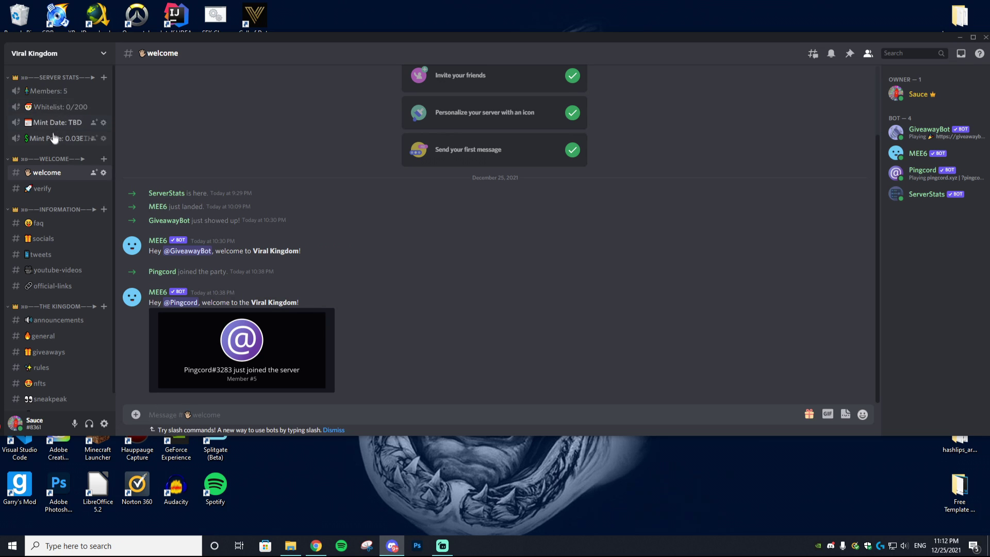
left_click(51, 191)
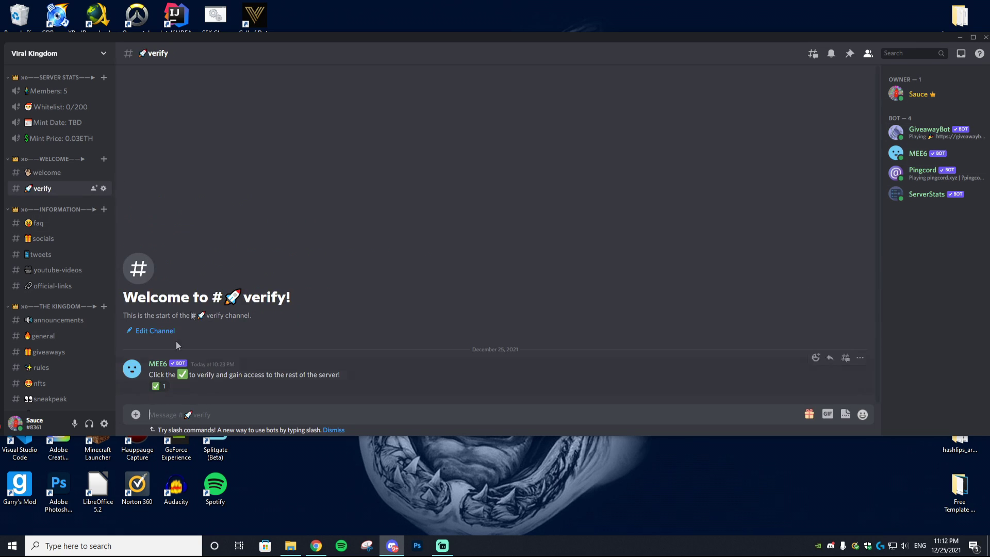
Step: Open the Viral Kingdom Server Settings and review the Roles page
left_click(62, 56)
mouse_move(104, 163)
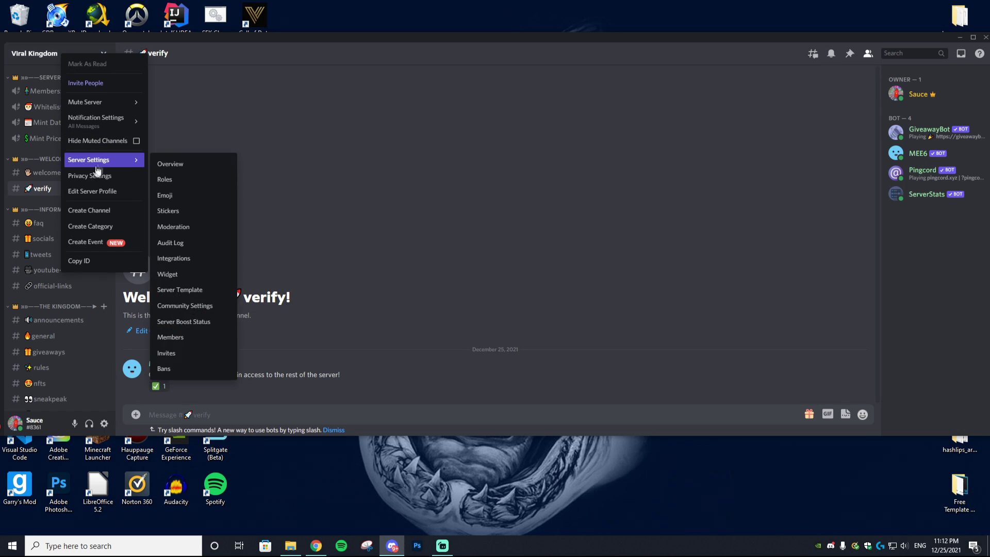
left_click(105, 163)
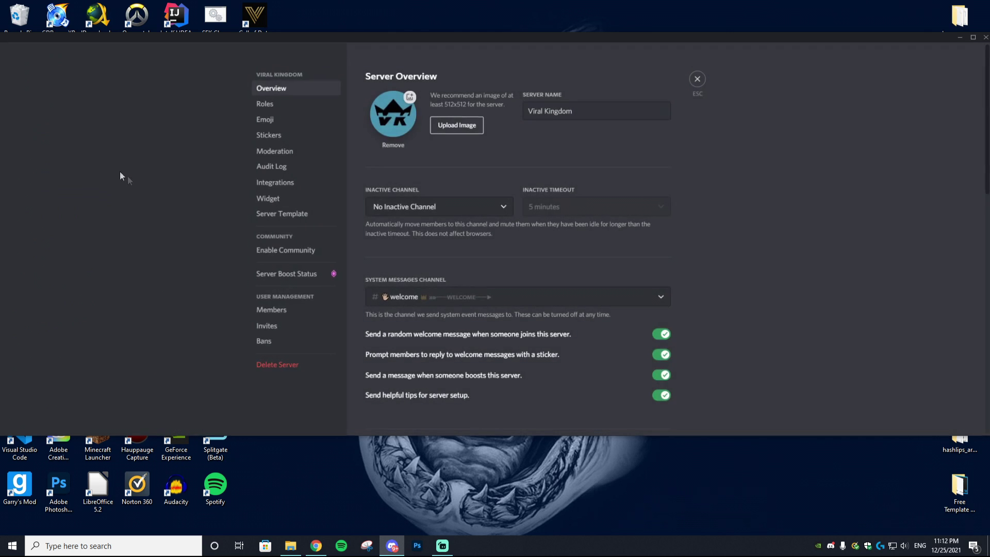
left_click(280, 102)
scroll(479, 287, "down", 1)
scroll(480, 287, "up", 1)
scroll(479, 287, "down", 1)
scroll(479, 288, "up", 1)
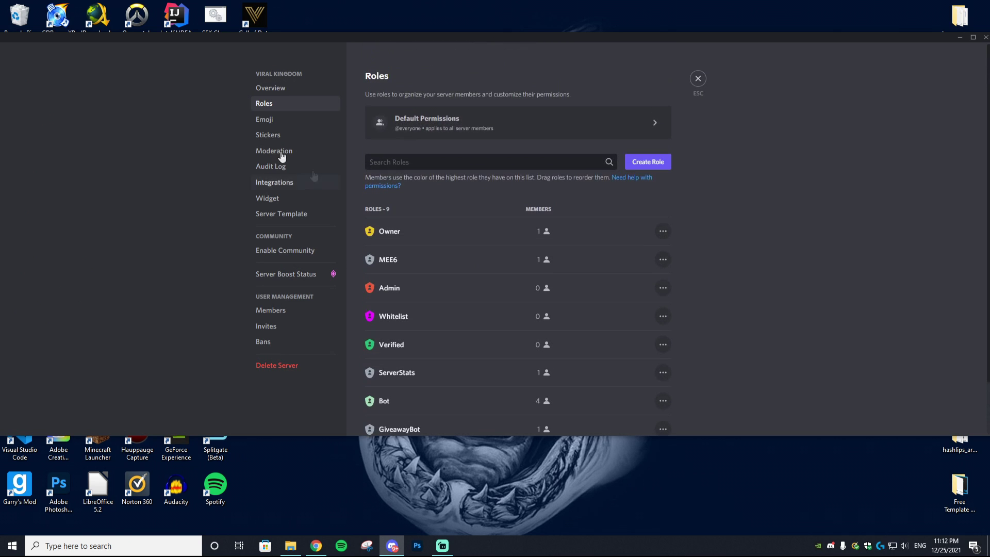
Step: Upload the Viral Kingdom logo image as a custom server emoji
left_click(265, 119)
left_click(662, 101)
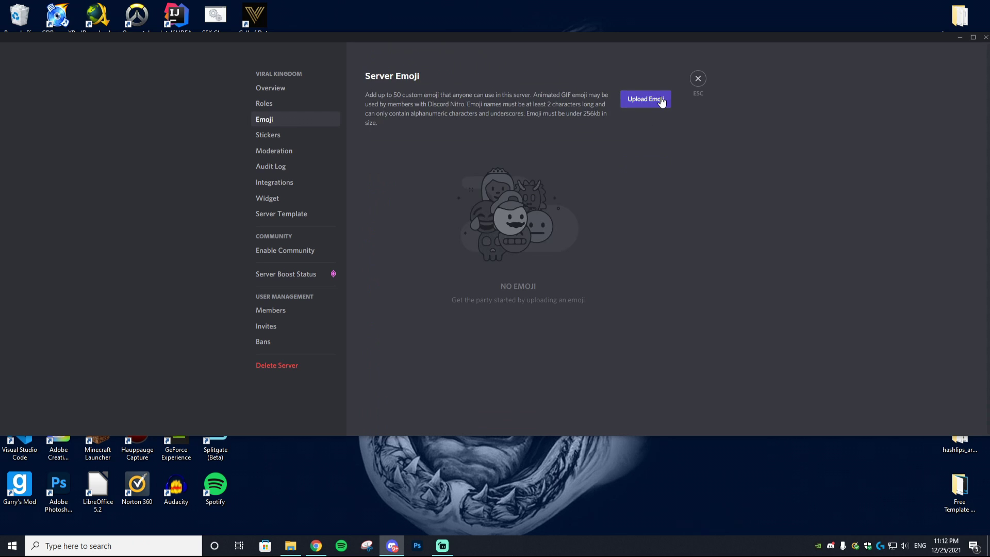
left_click(630, 266)
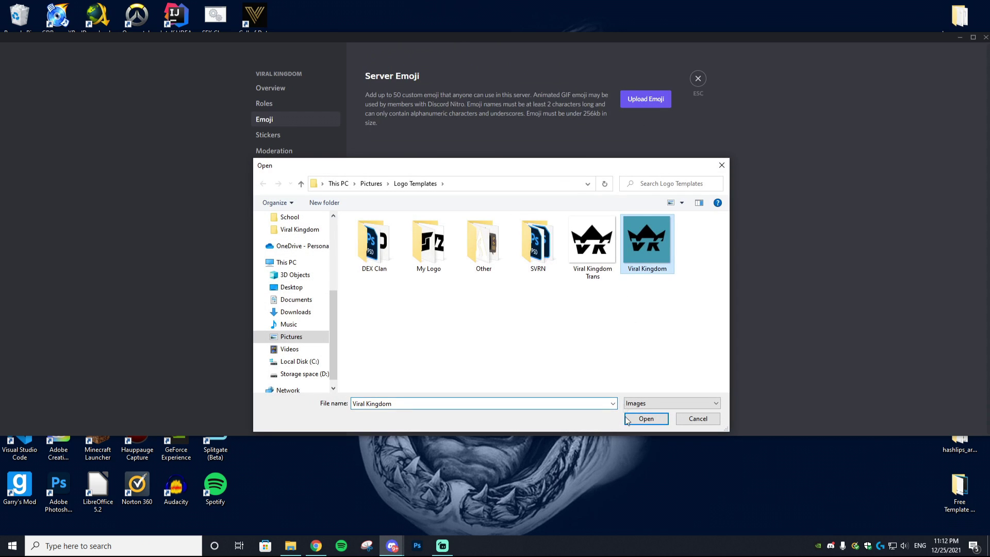
left_click(646, 419)
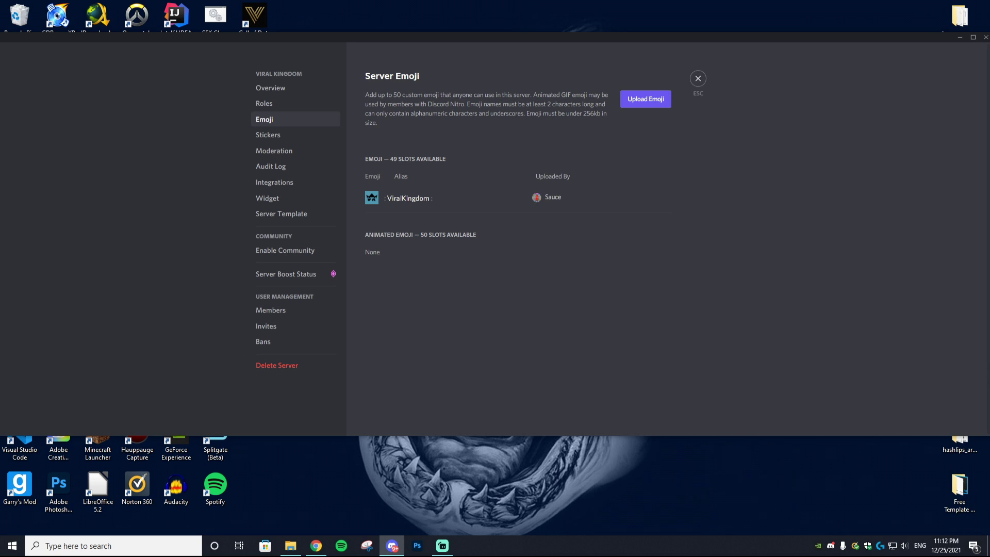
Step: Close server settings and return to the welcome channel
key("Escape")
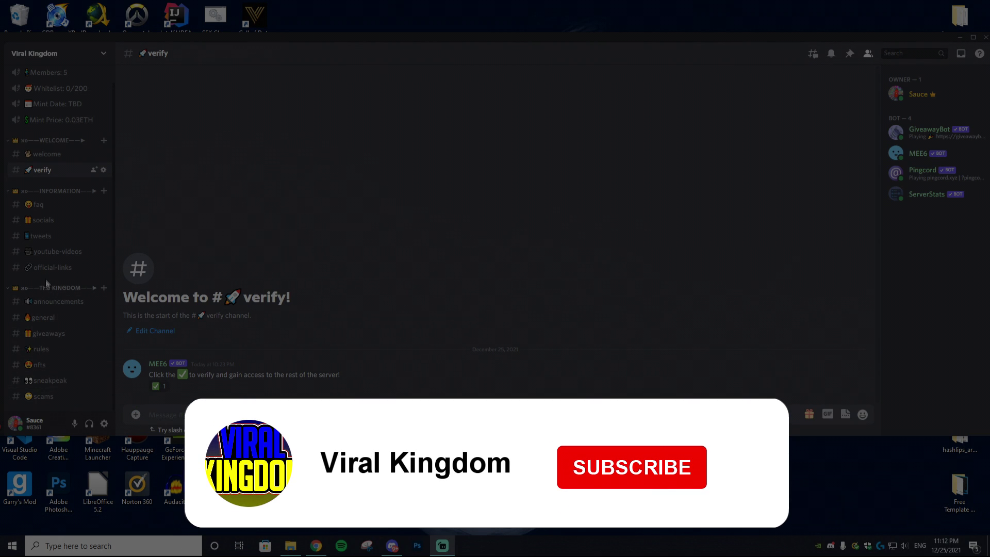
scroll(46, 223, "up", 1)
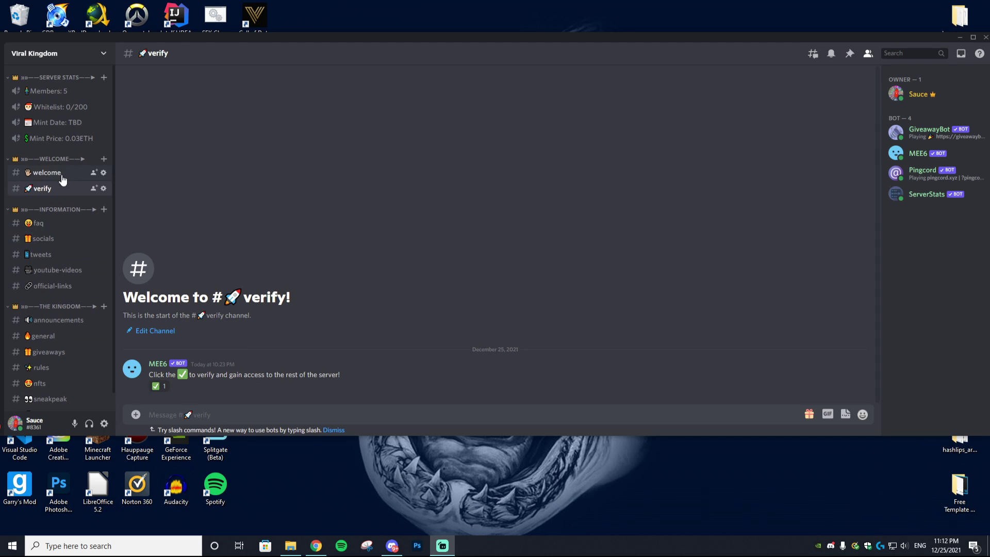
left_click(83, 173)
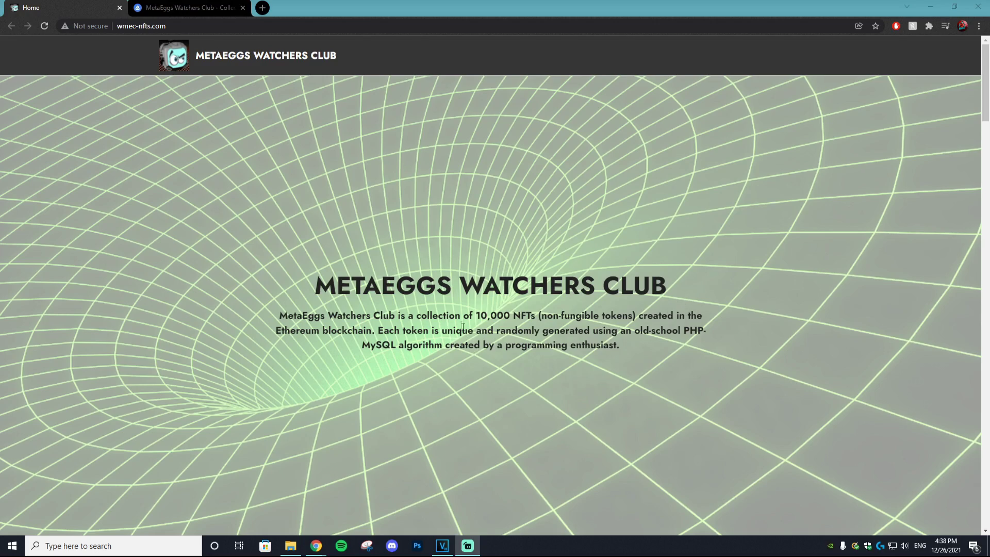
Step: Scroll the MetaEggs Watchers Club site down to its footer, then switch to the OpenSea tab
scroll(463, 327, "down", 4)
scroll(447, 270, "down", 7)
scroll(794, 308, "down", 5)
scroll(802, 315, "down", 10)
scroll(778, 324, "down", 5)
scroll(765, 323, "up", 2)
scroll(751, 324, "down", 2)
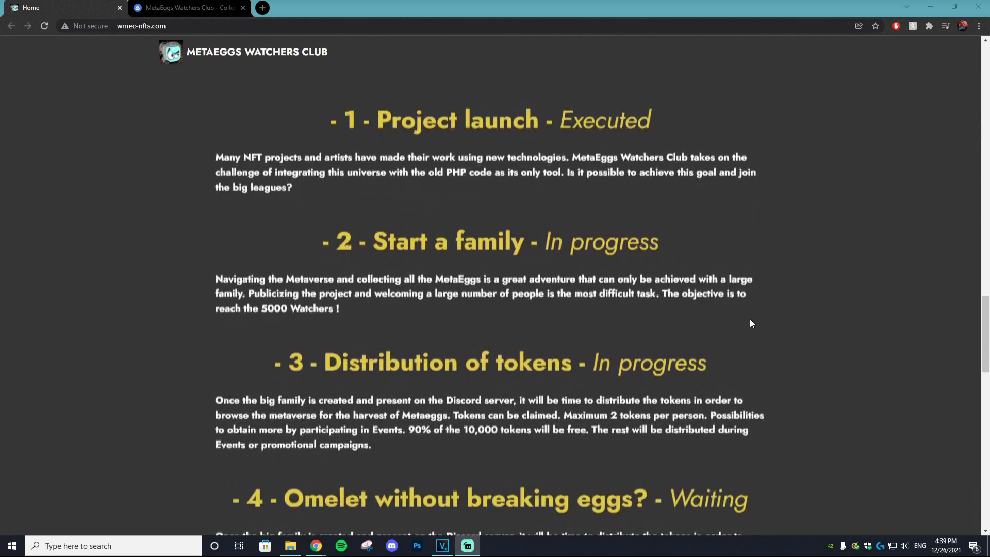
scroll(748, 324, "down", 3)
scroll(744, 322, "down", 5)
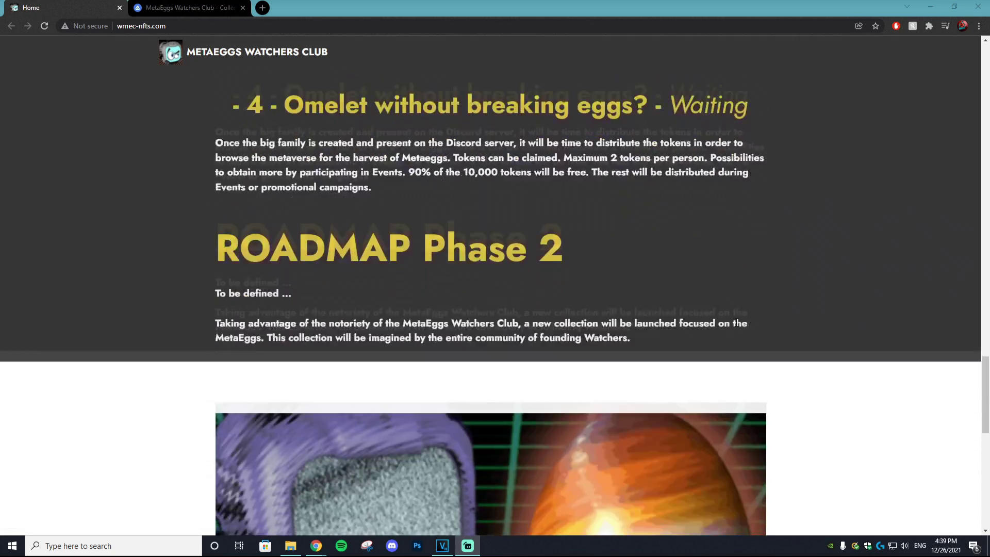
scroll(736, 325, "down", 9)
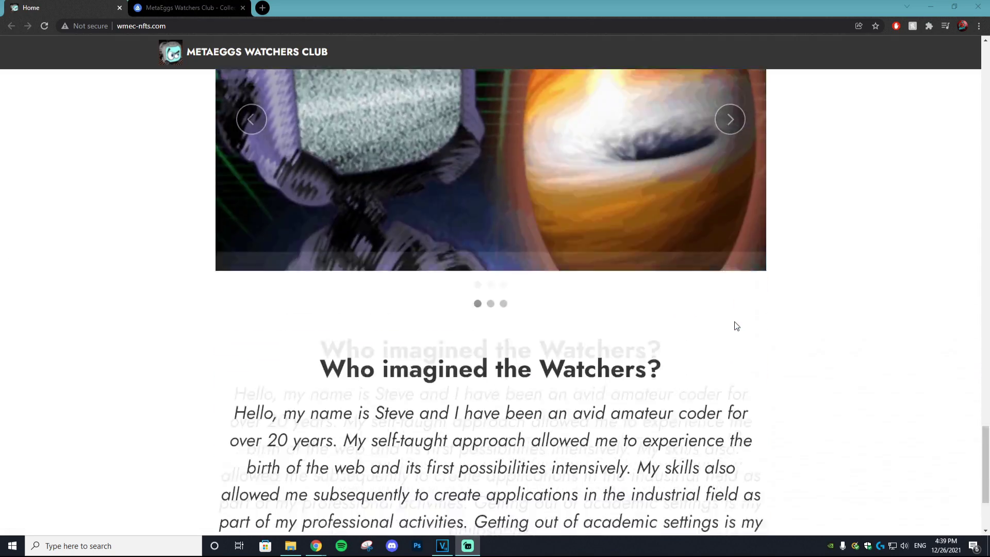
scroll(737, 325, "down", 3)
left_click(225, 6)
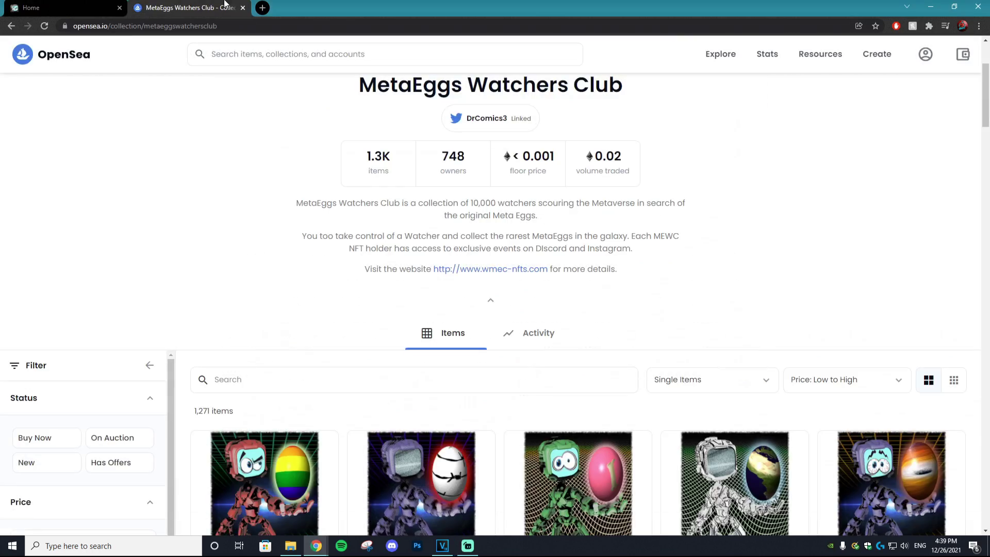
scroll(480, 263, "down", 5)
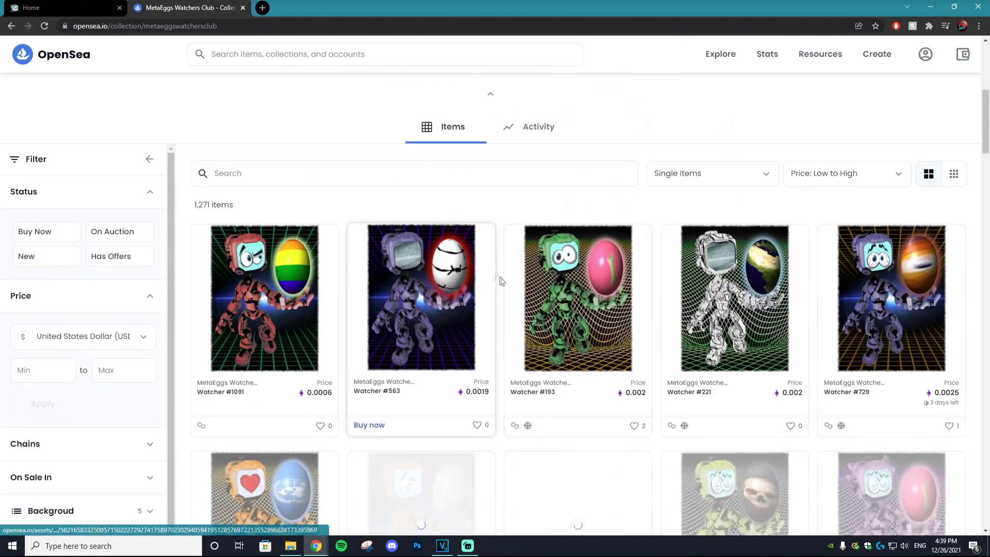
scroll(531, 283, "down", 5)
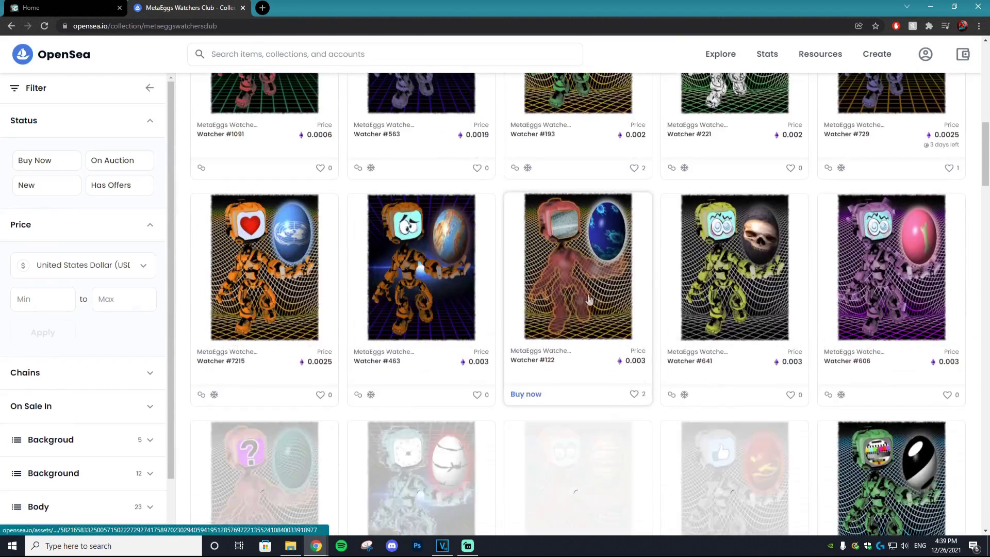
scroll(625, 292, "down", 4)
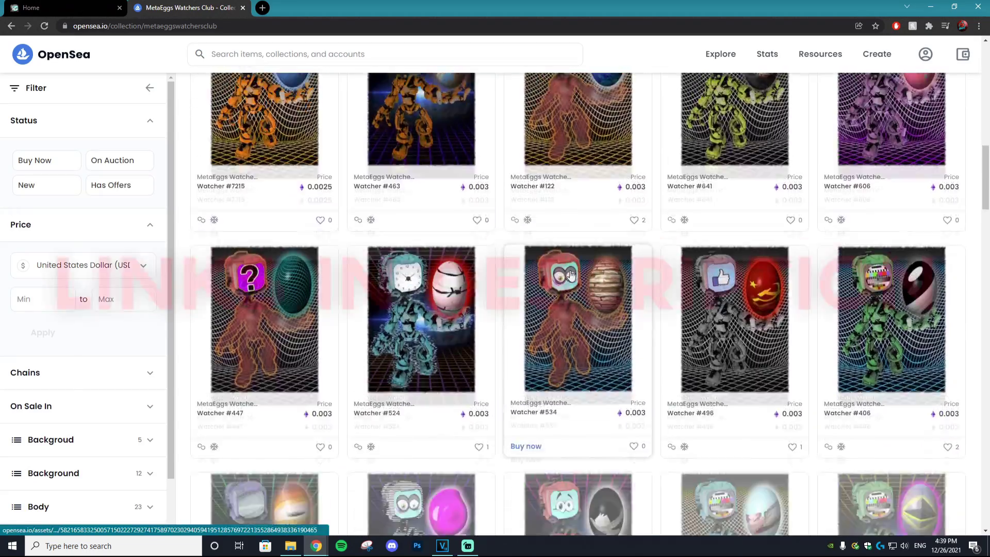
scroll(591, 281, "down", 4)
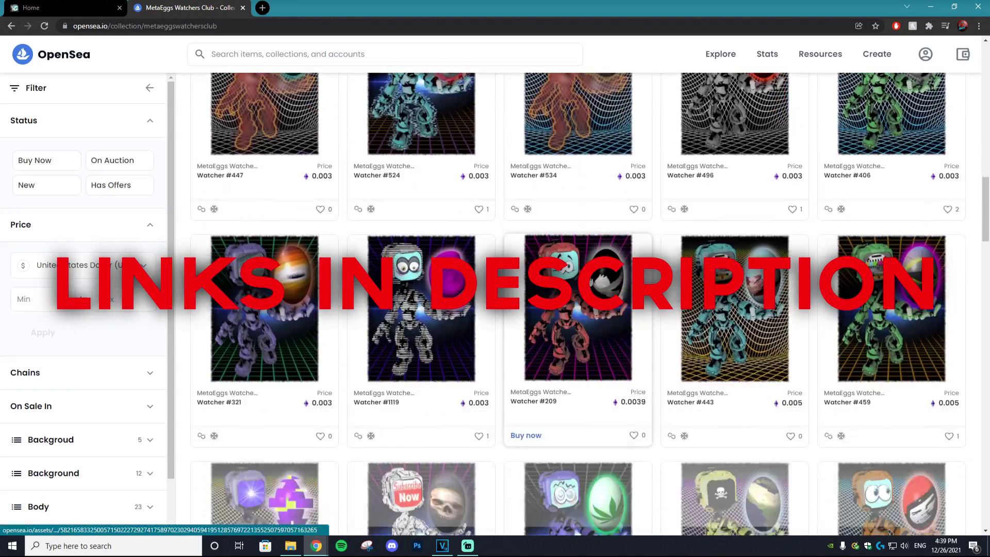
scroll(591, 281, "down", 5)
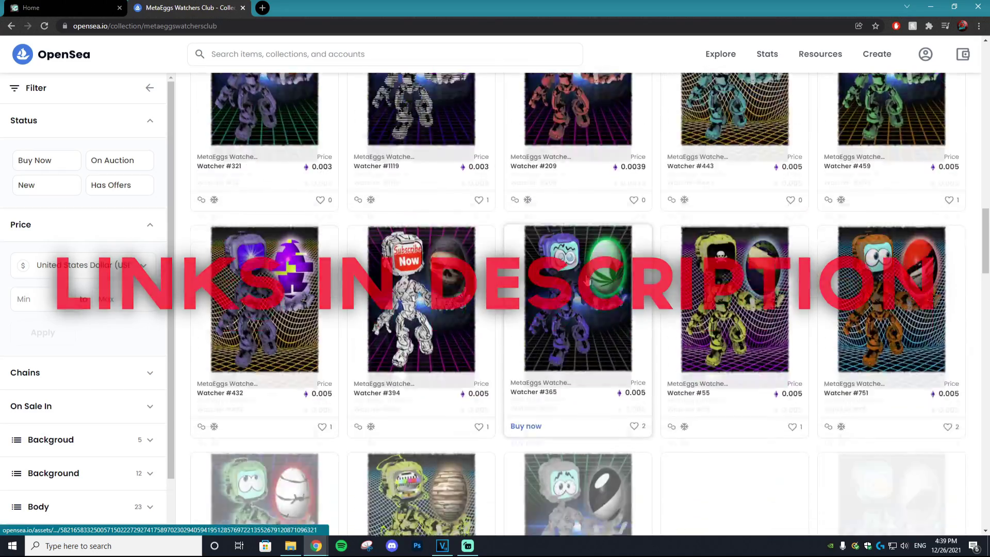
scroll(587, 280, "down", 6)
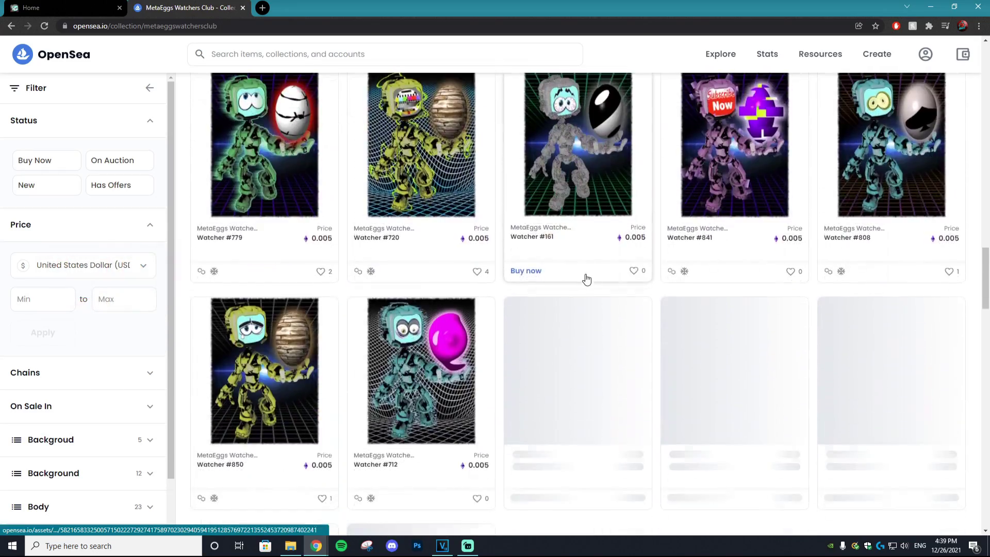
scroll(586, 280, "down", 4)
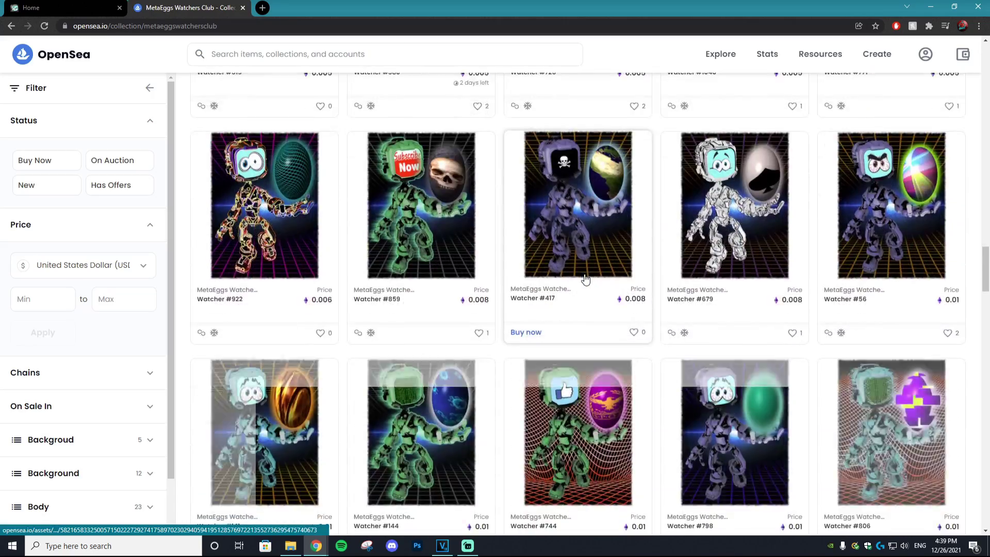
scroll(585, 279, "down", 7)
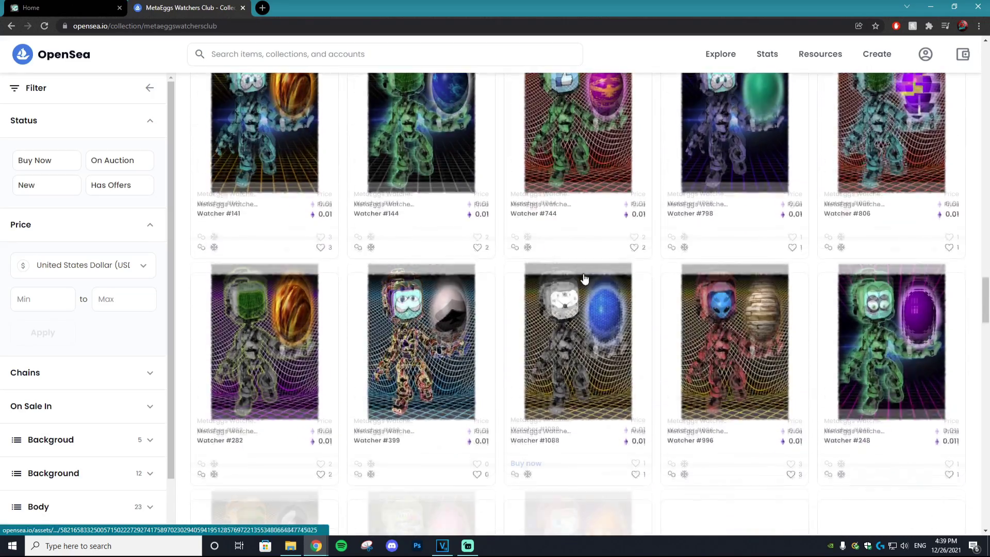
scroll(584, 279, "down", 7)
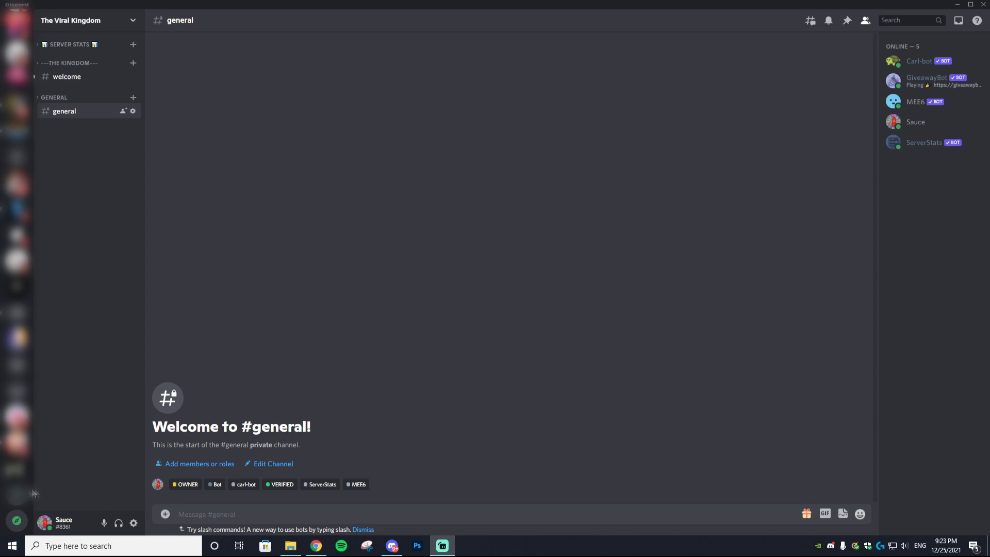
Step: Start a new from-scratch club or community server named Viral Kingdom
left_click(16, 494)
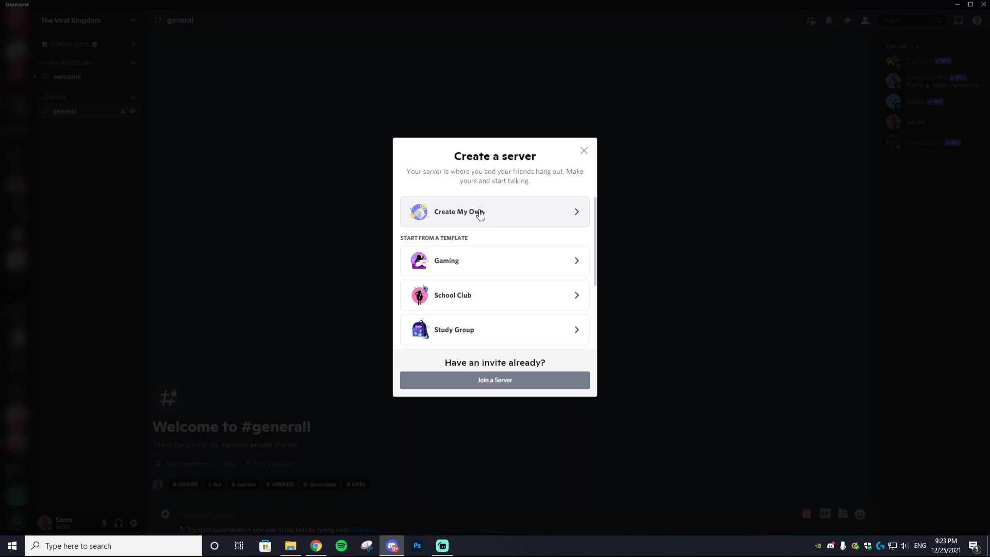
scroll(482, 219, "down", 1)
left_click(477, 228)
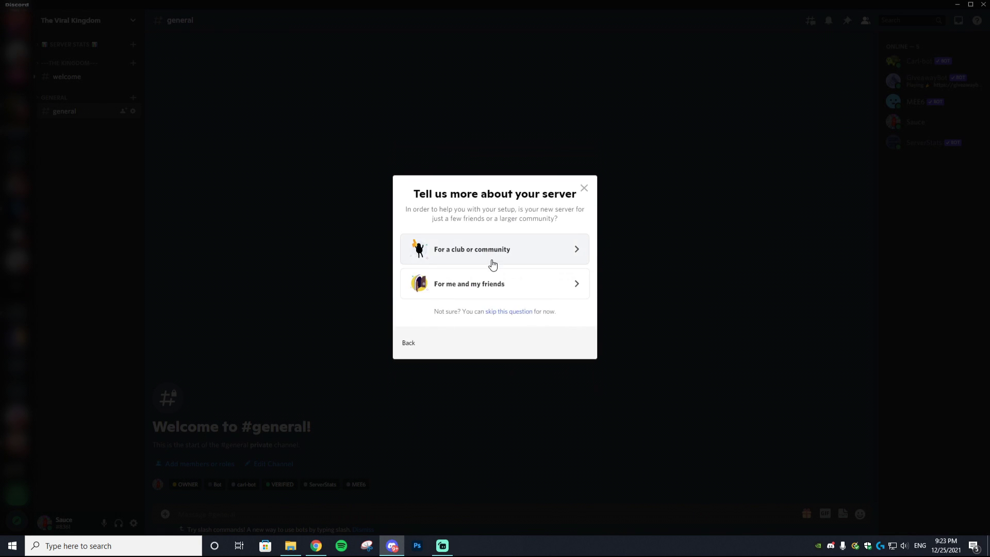
left_click(473, 250)
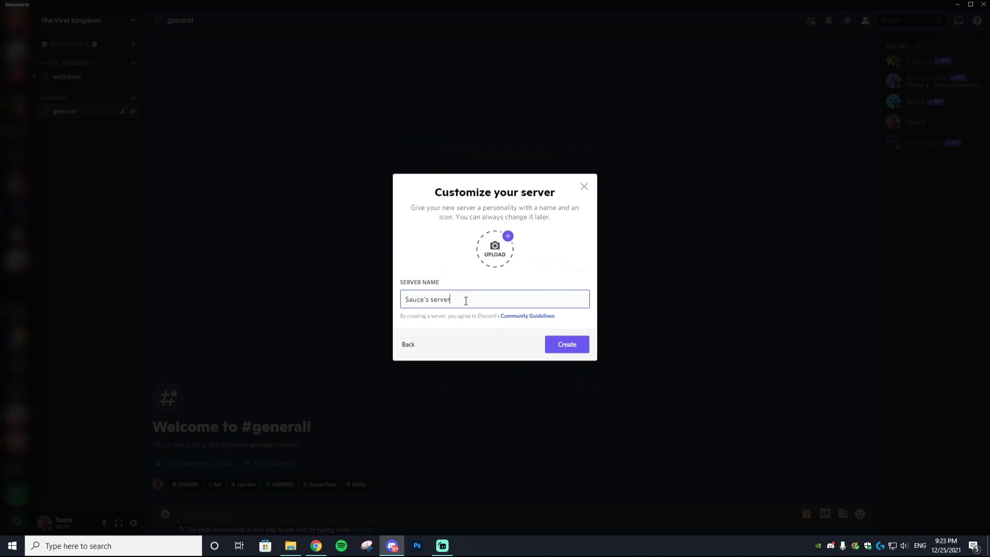
left_click_drag(464, 299, 374, 299)
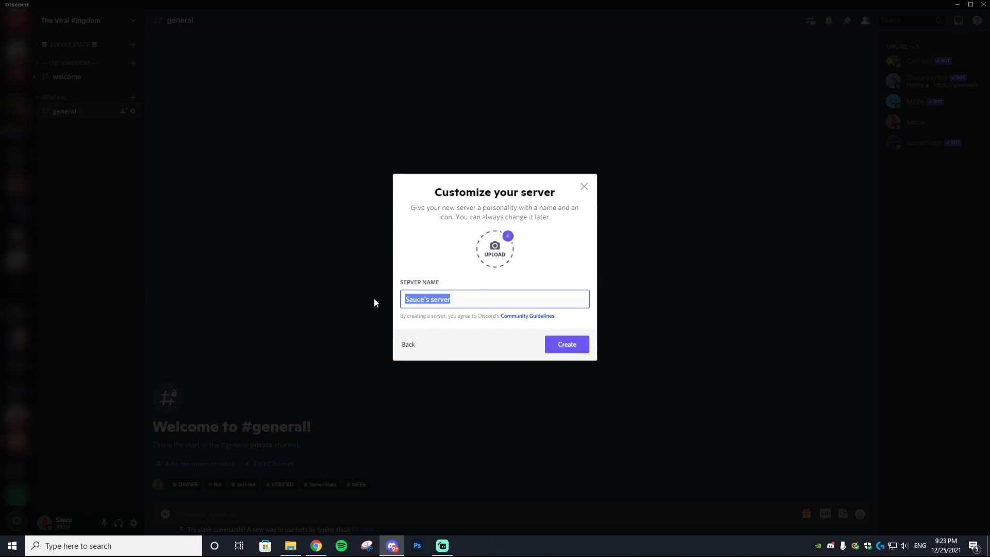
key("BackSpace")
type("Viral Kingdom")
Step: Set the Viral Kingdom logo as the server icon and create the server
left_click(488, 260)
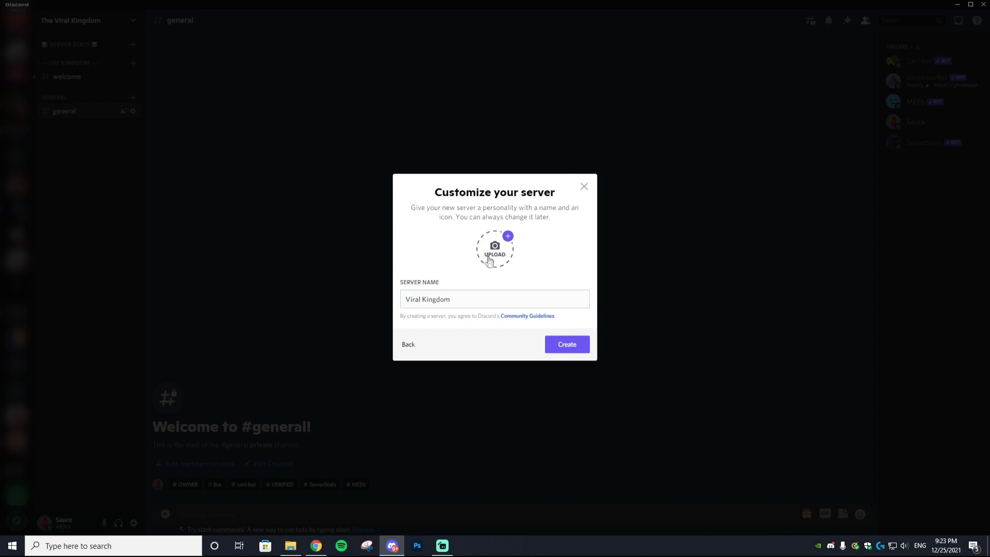
left_click(592, 240)
left_click(633, 246)
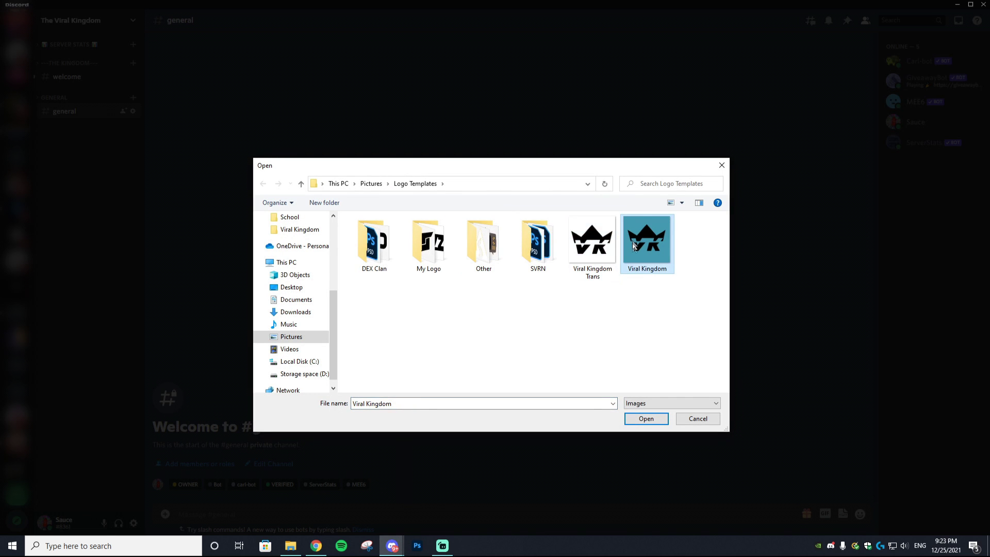
left_click(644, 420)
left_click(569, 345)
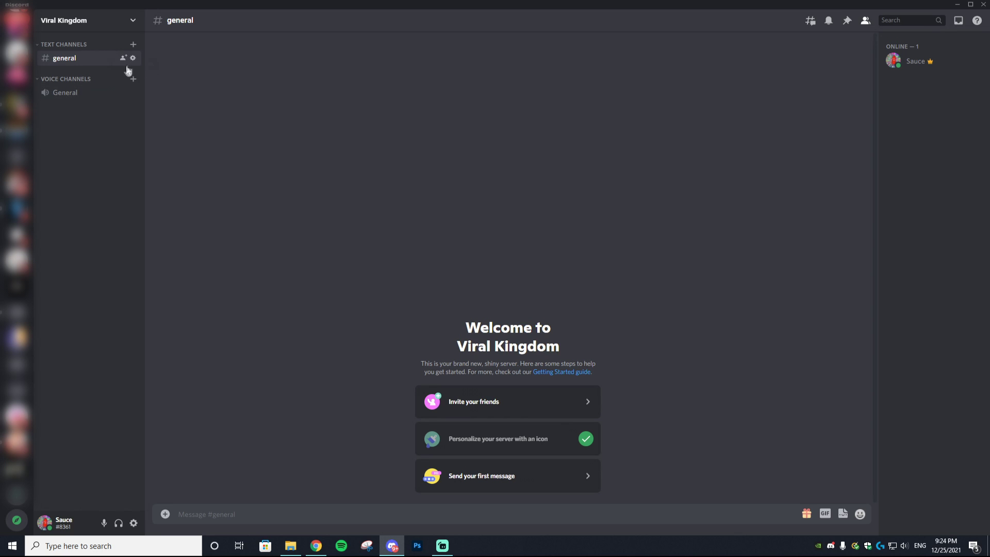
Step: Rename the Text Channels category to Welcome
right_click(81, 46)
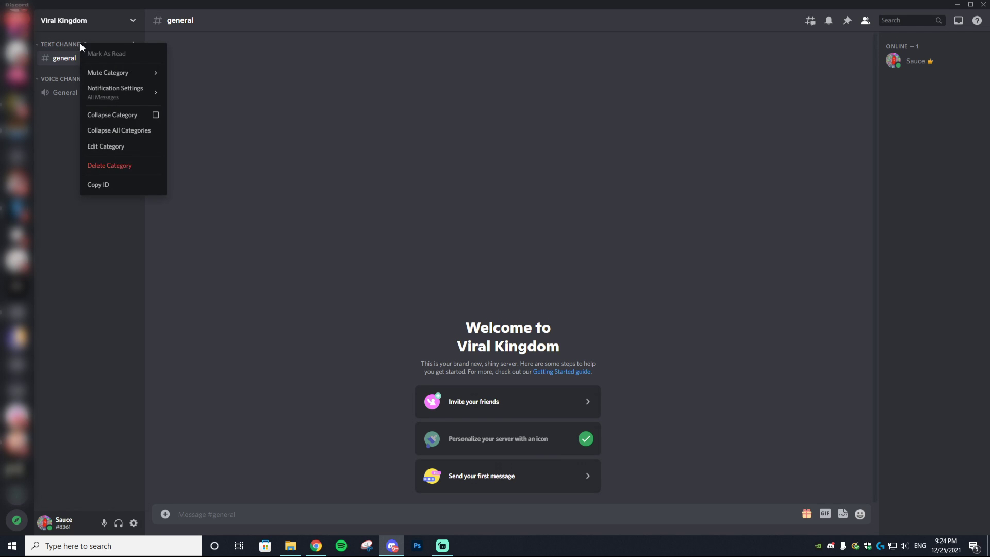
left_click(103, 147)
key("ctrl+a")
type("Wec")
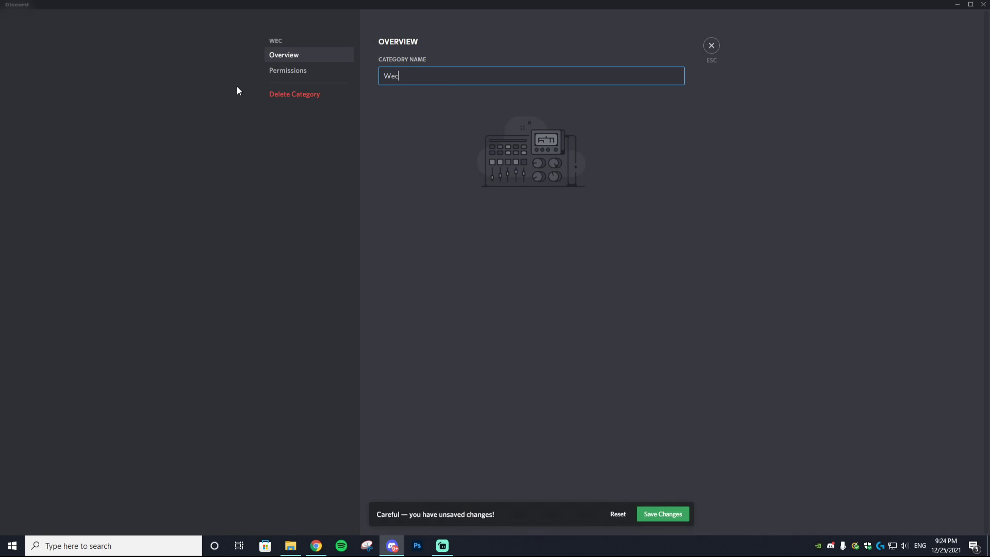
type("lcome")
left_click(663, 516)
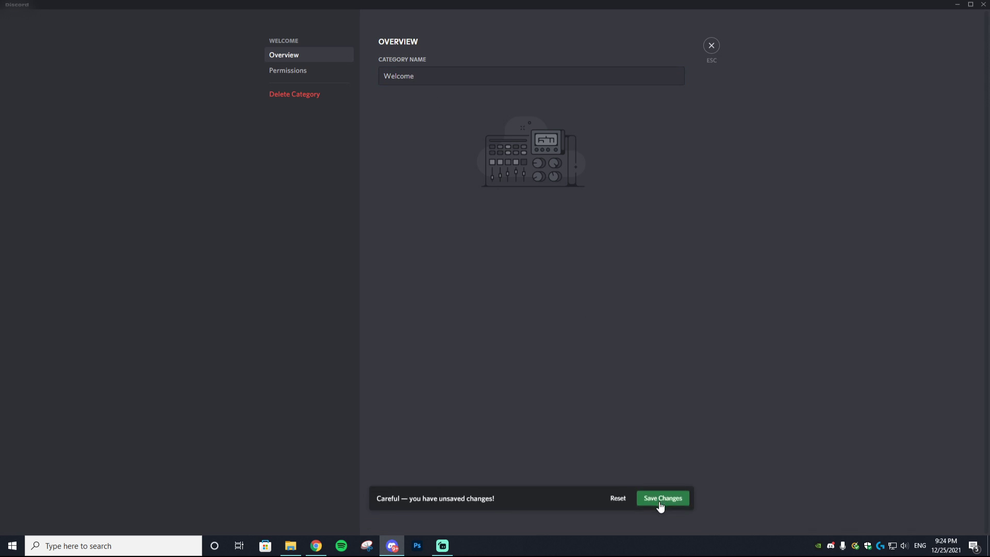
left_click(711, 45)
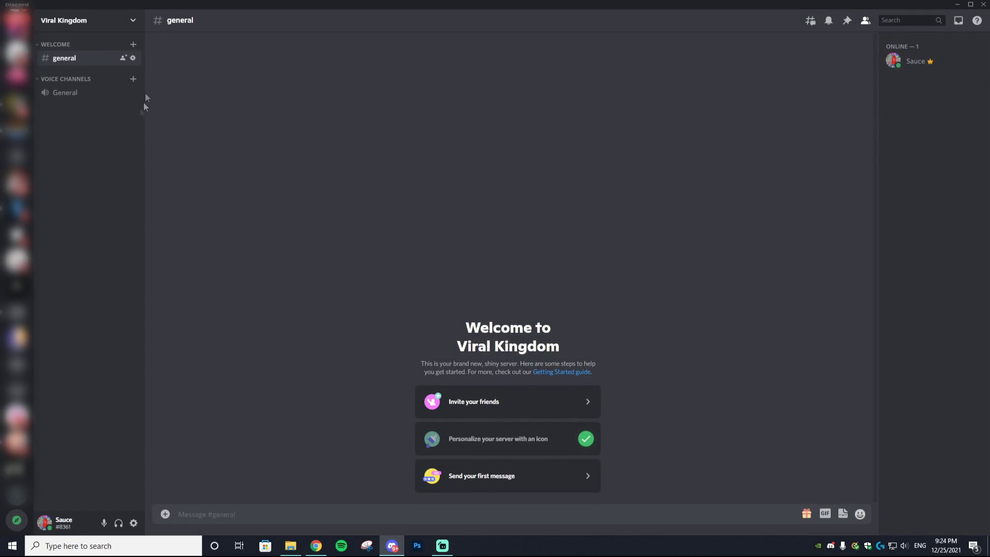
Step: Rename the general text channel to welcome
left_click(133, 57)
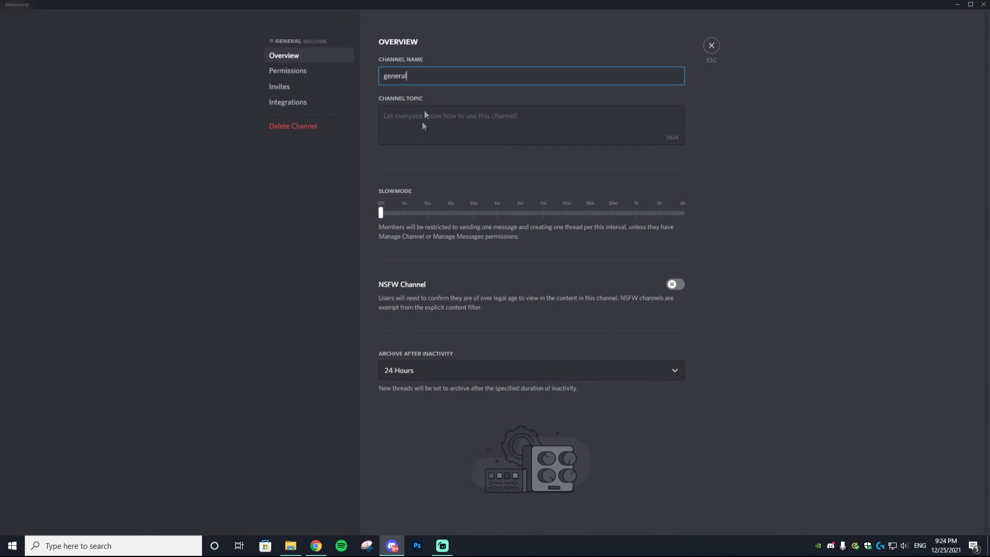
type("welcome")
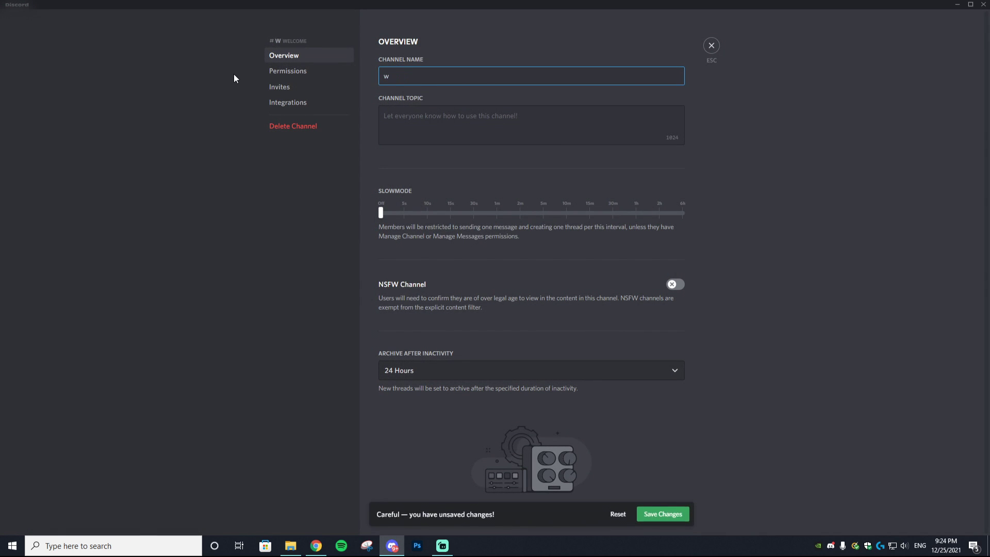
left_click(662, 513)
left_click(714, 48)
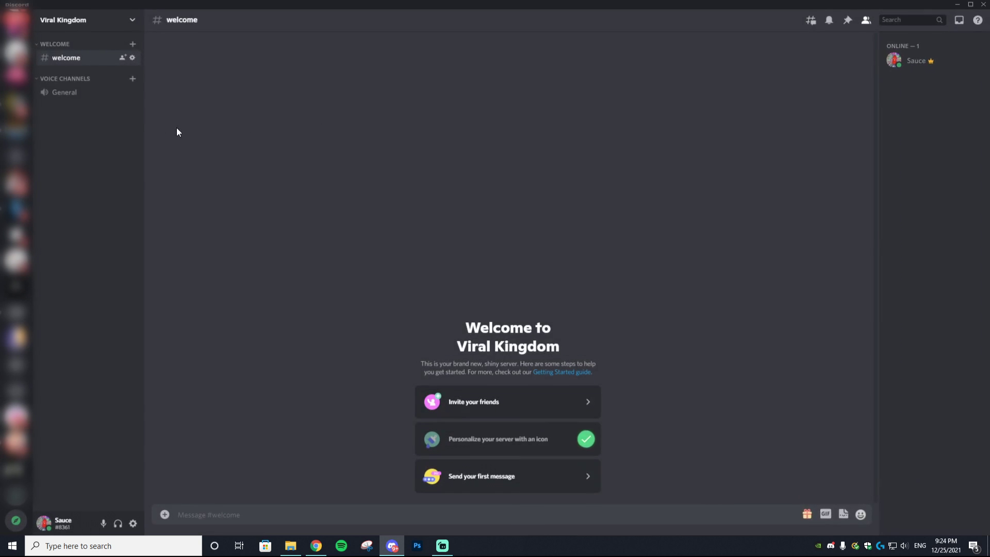
Step: Add a text channel named verify to the Welcome category
left_click(133, 44)
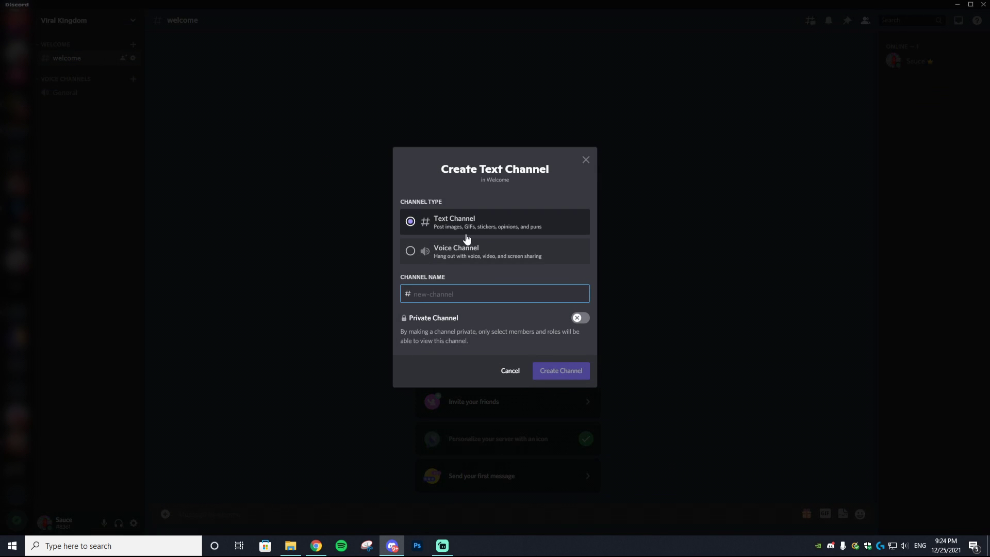
type("verify")
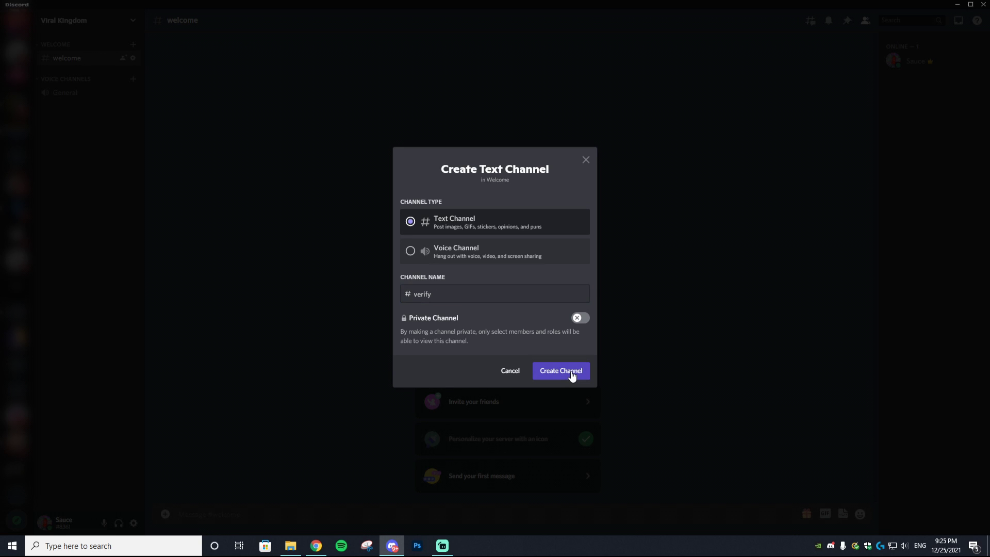
left_click(572, 374)
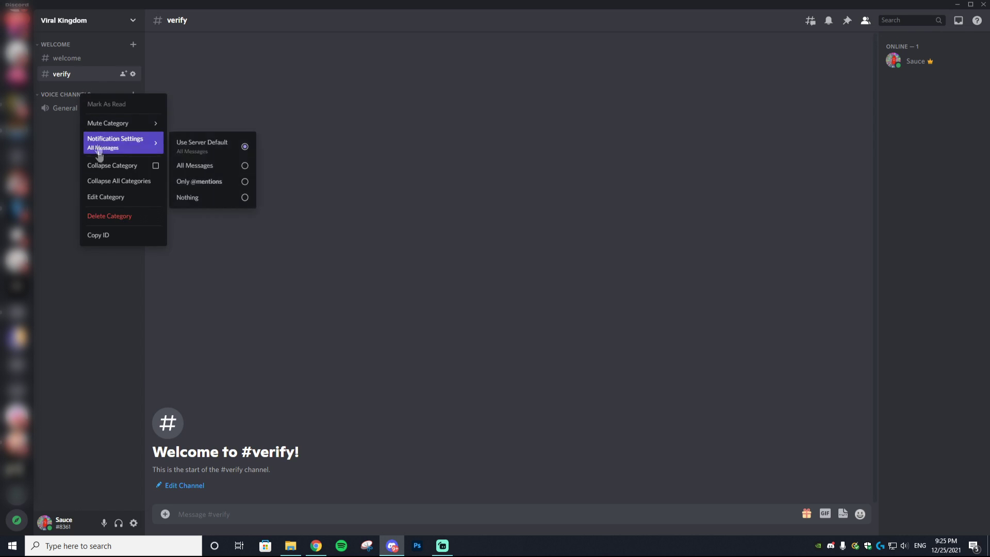
Step: Delete the Voice Channels category and the General voice channel
left_click(112, 216)
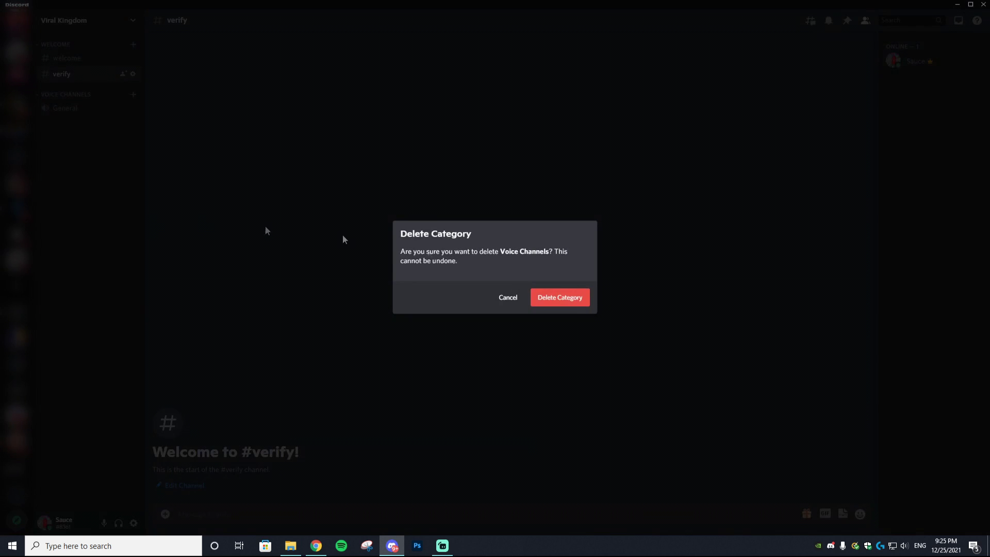
left_click(565, 299)
right_click(80, 129)
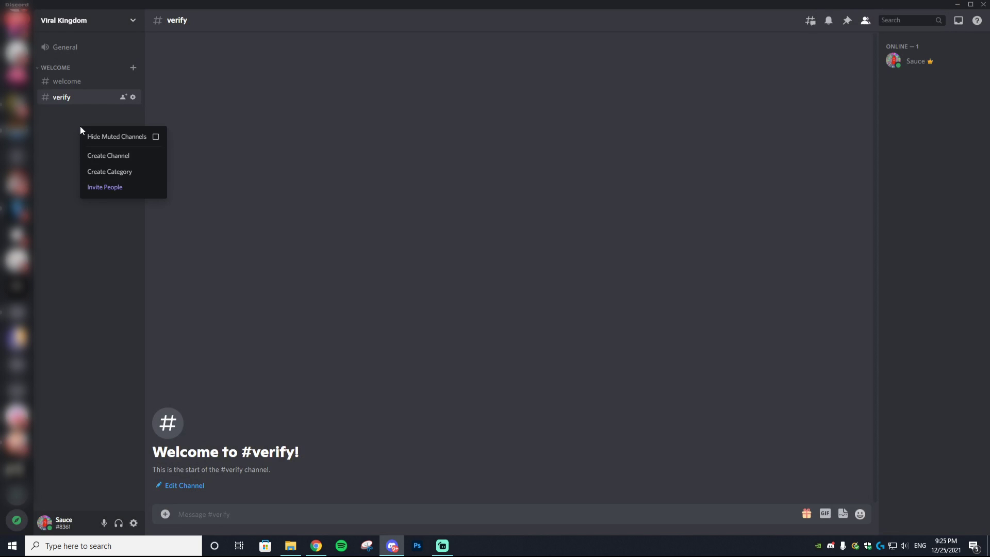
right_click(75, 50)
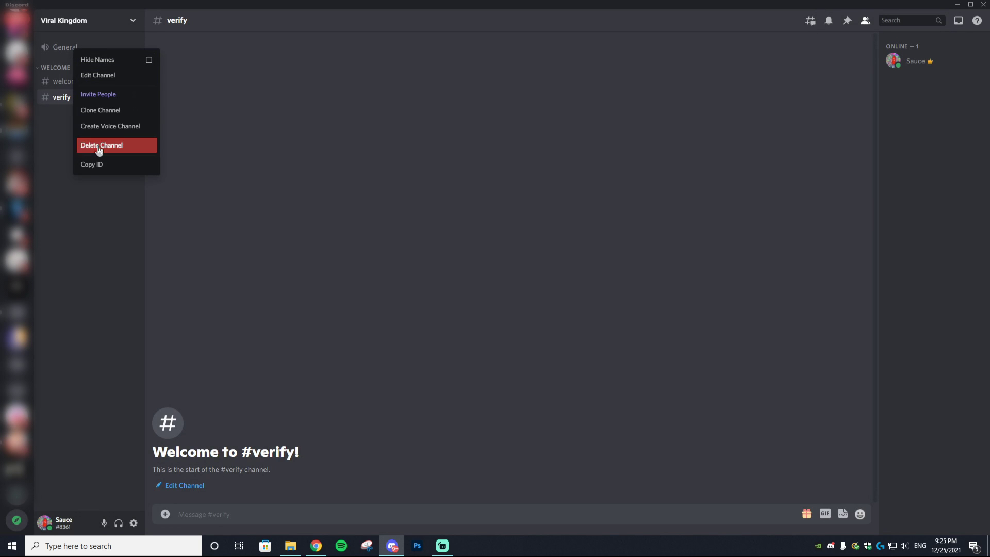
left_click(123, 146)
left_click(567, 296)
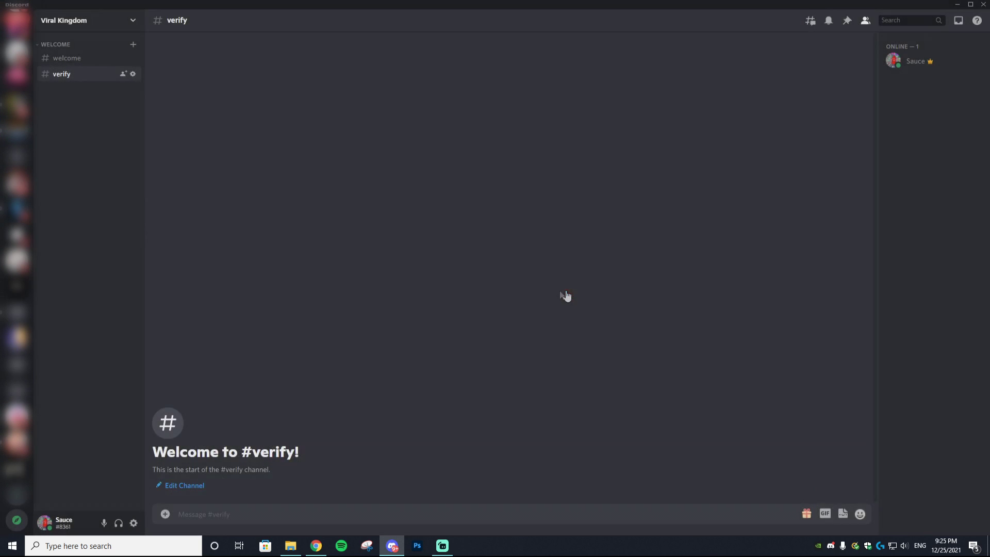
Step: Create a new category named The Kingdom
right_click(60, 101)
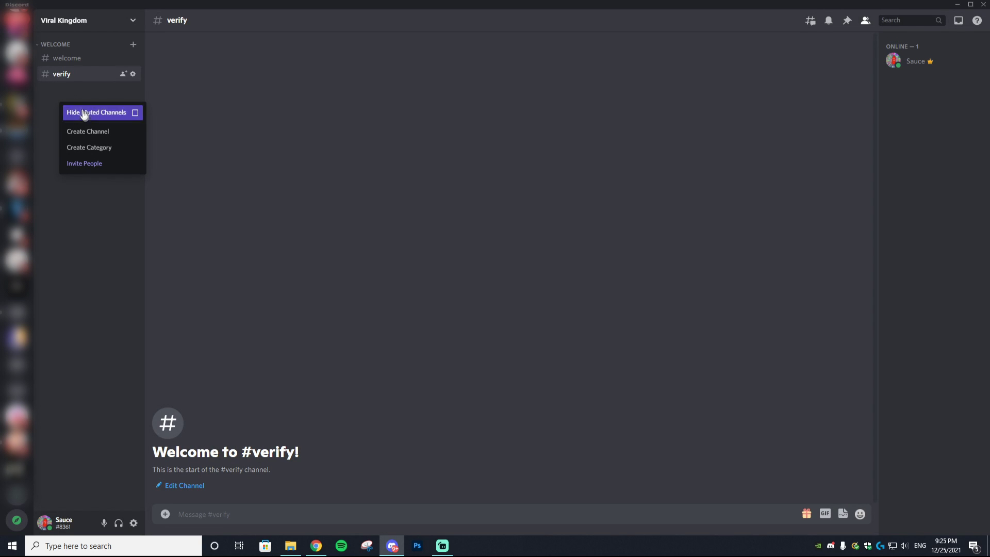
left_click(97, 149)
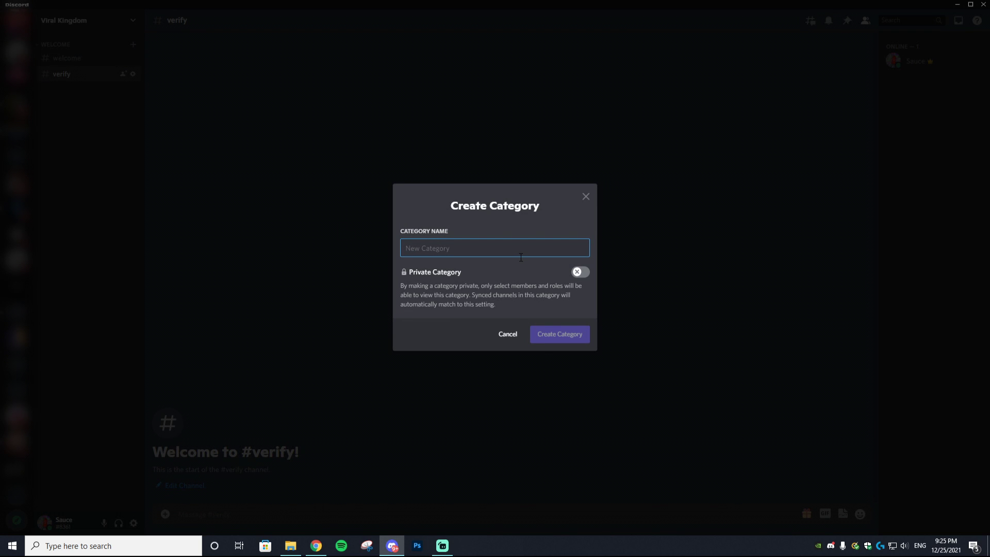
type("TR")
type("he Kingdom")
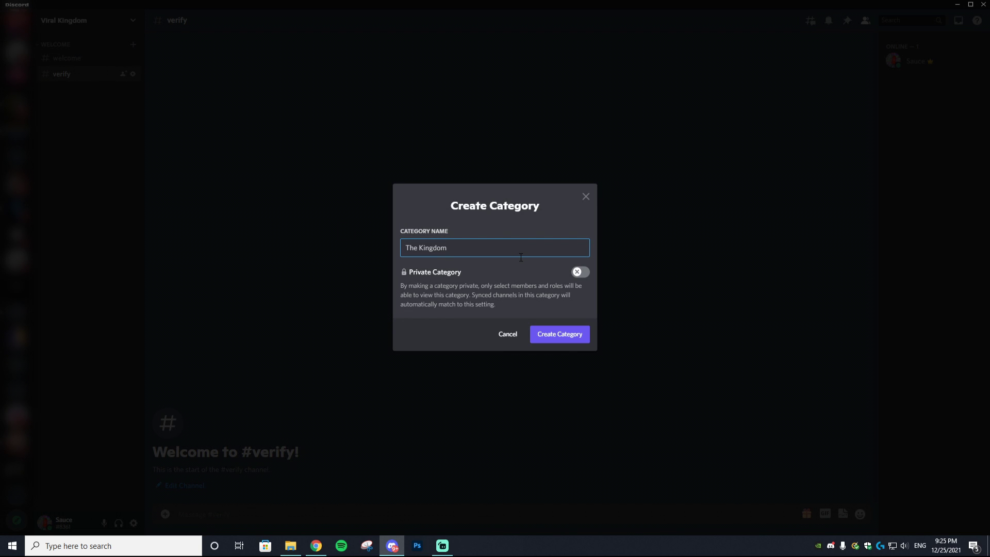
left_click(560, 334)
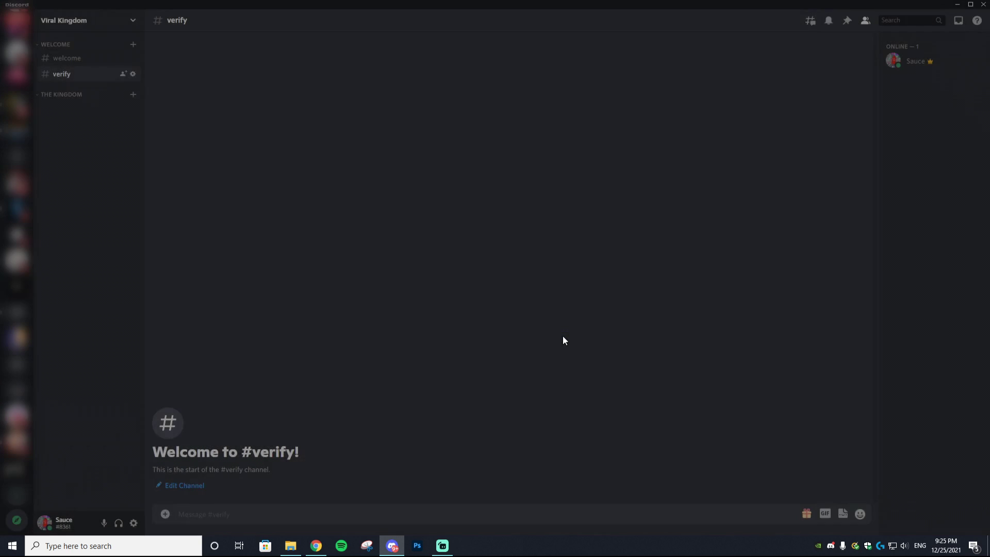
left_click(133, 95)
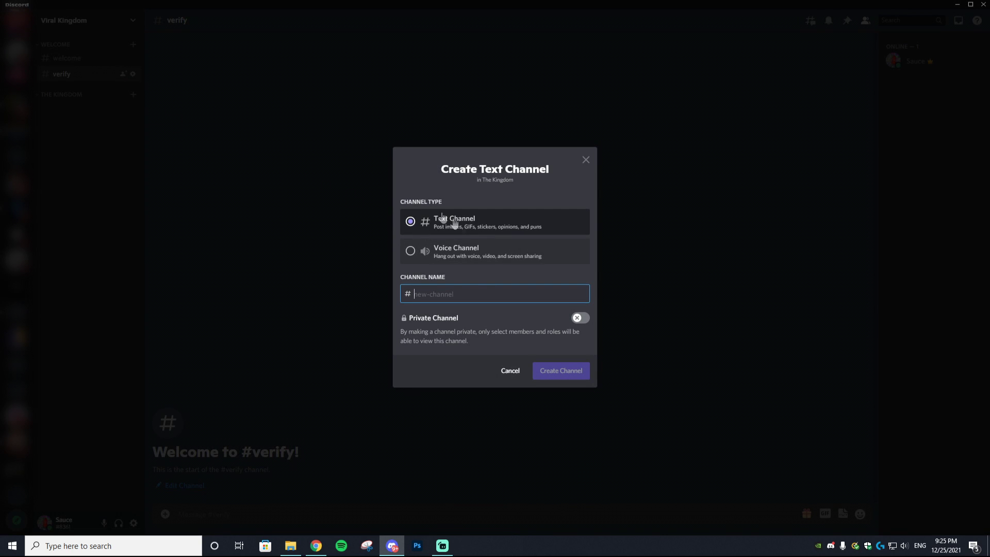
Step: Add text channels general and socials to The Kingdom
type("general")
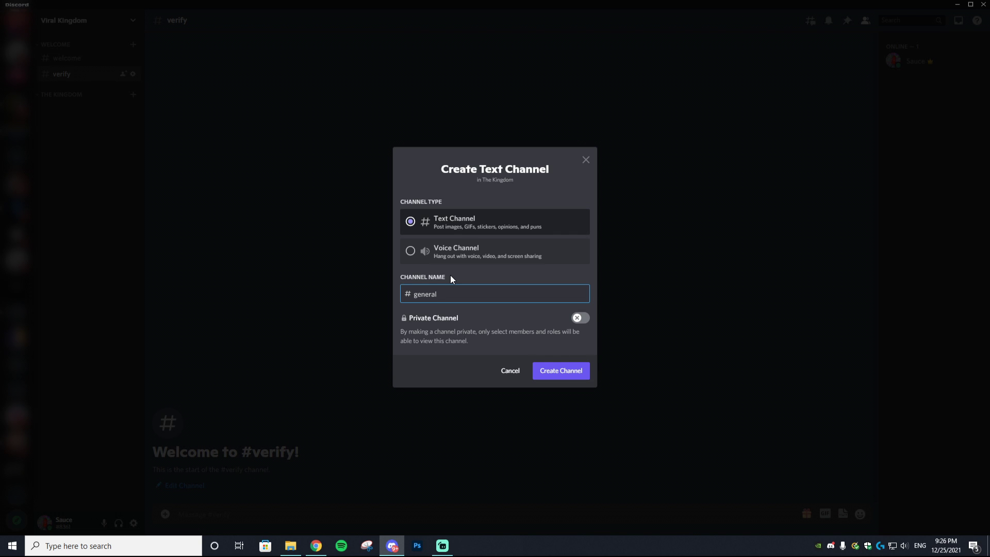
key("Return")
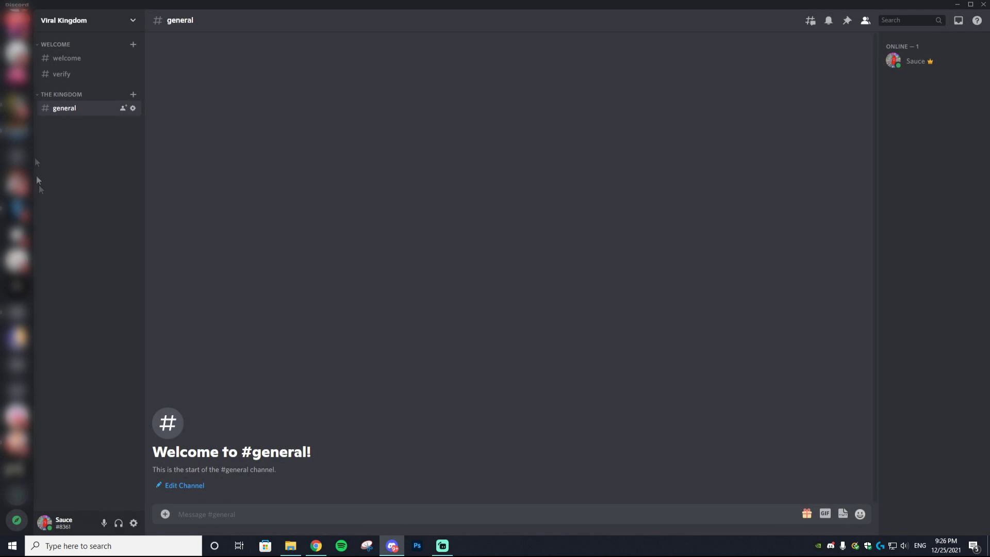
left_click(133, 95)
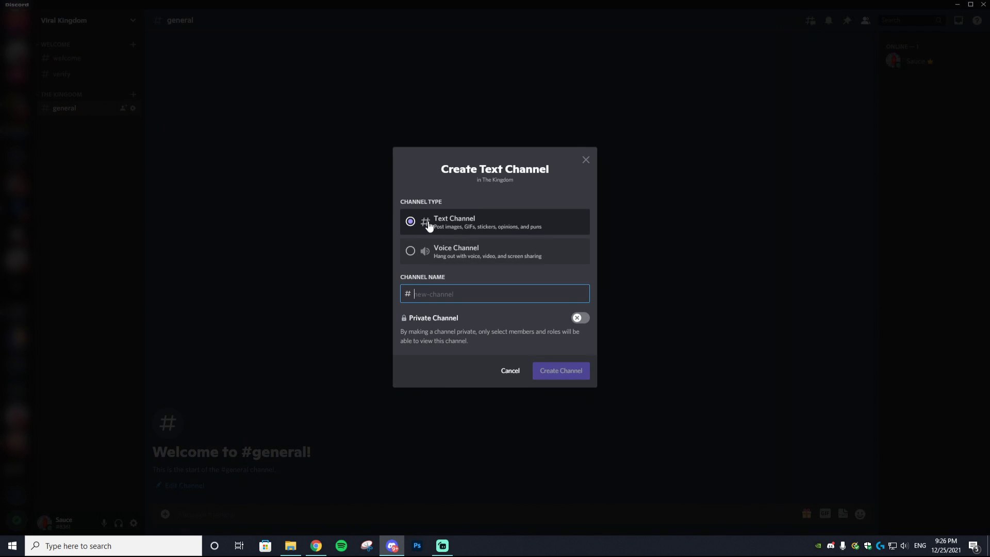
type("socials")
left_click(549, 374)
Step: Add text channels announcements, giveaways and rules to The Kingdom
left_click(138, 96)
type("announcements")
key("Return")
left_click(134, 95)
type("giveaways")
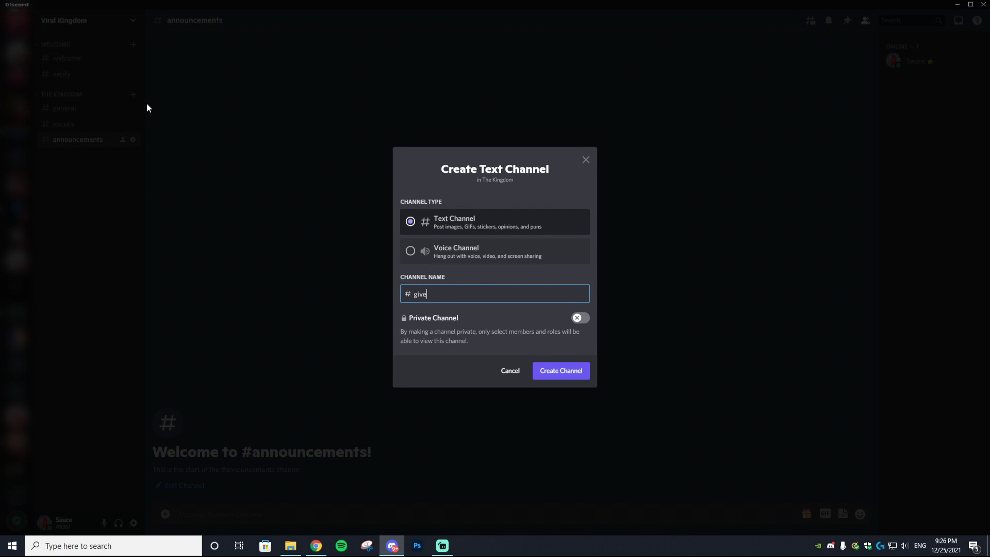
key("Return")
left_click(133, 94)
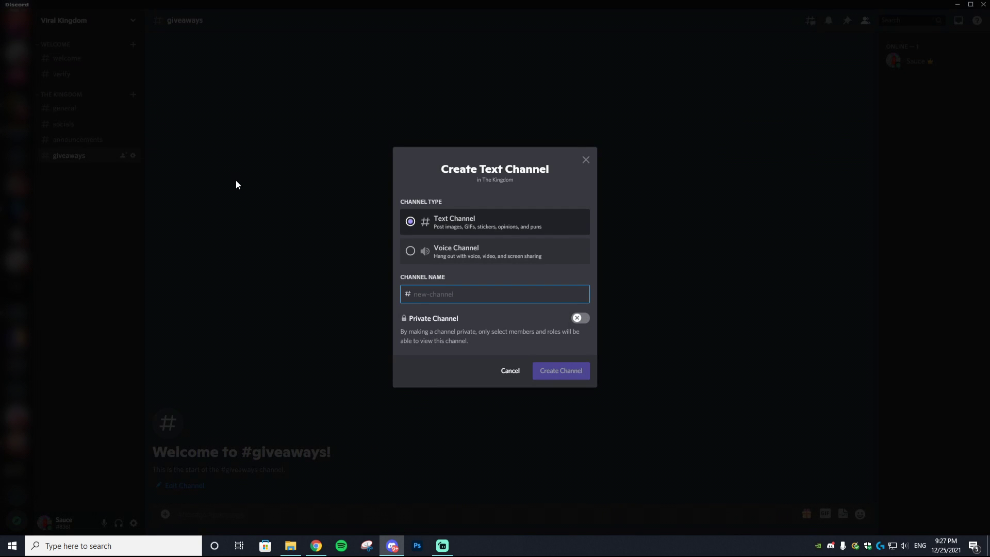
type("rules")
key("Return")
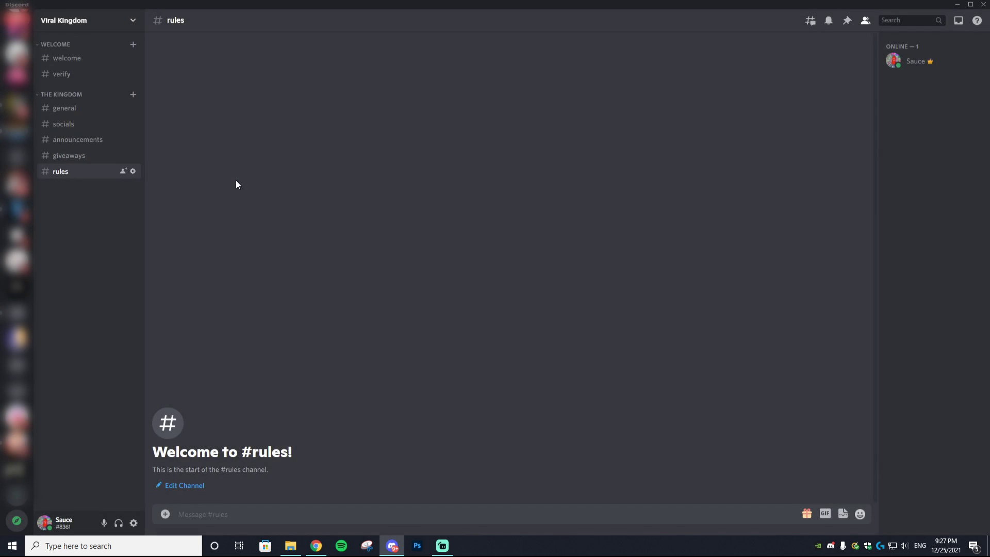